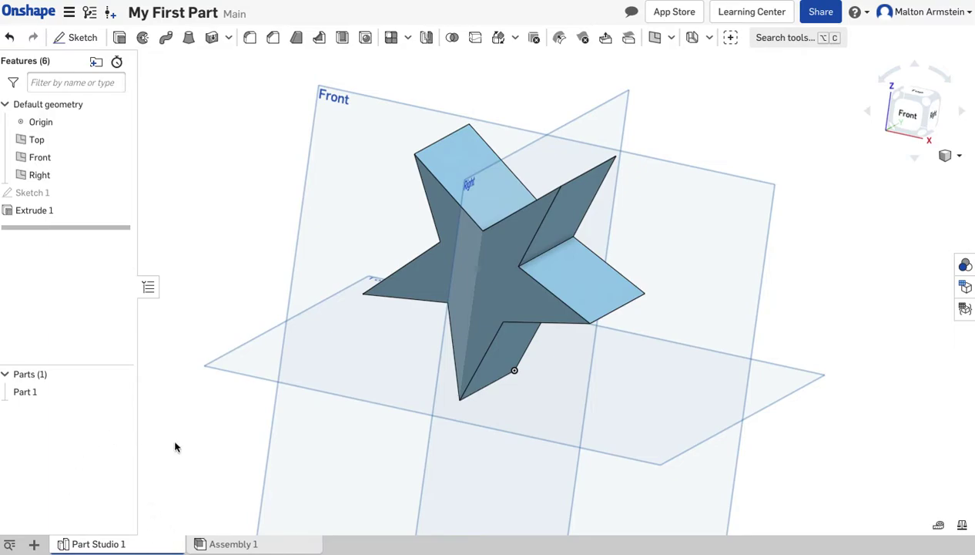
Open the insert menu listing the element types that can be added to 'My First Part'.
click(34, 545)
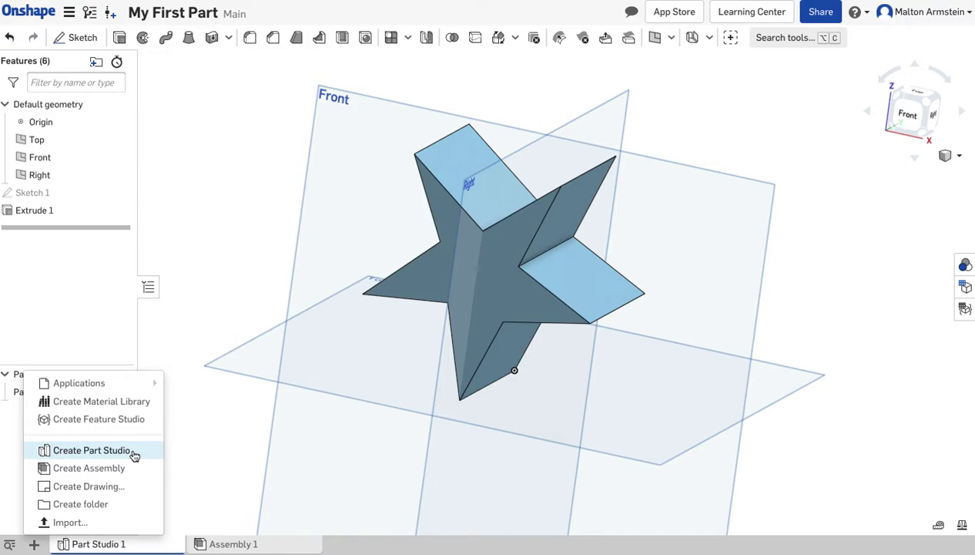
Create an empty Part Studio 2 and view it straight-on from the Front plane.
click(93, 450)
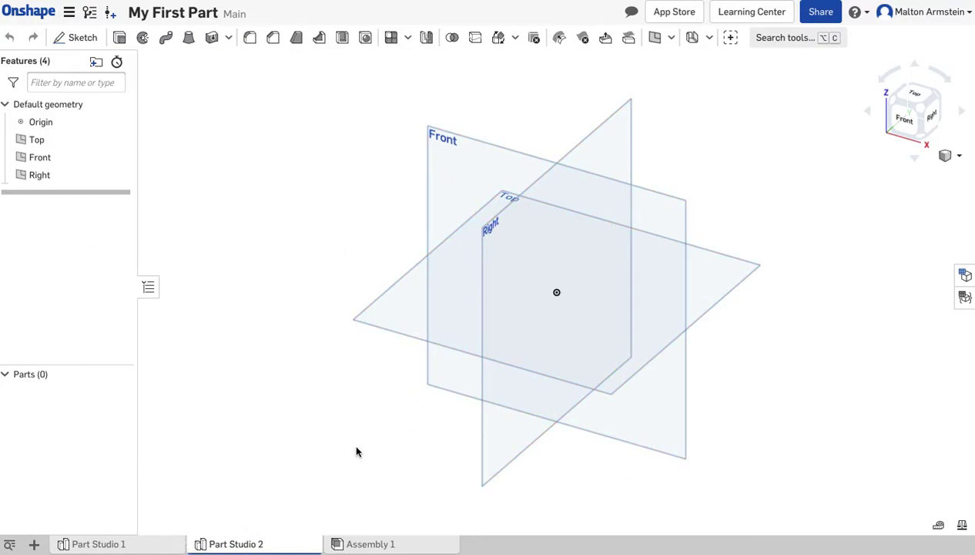
click(109, 544)
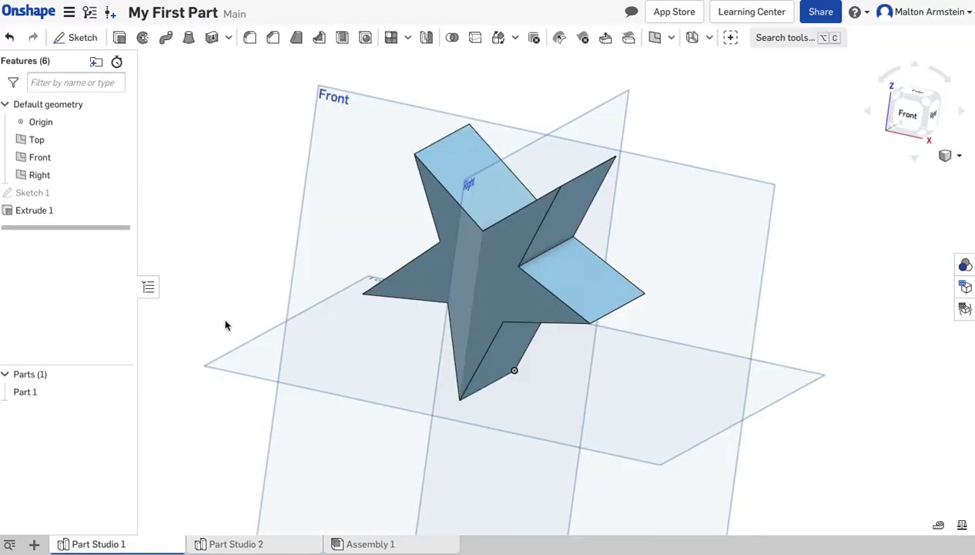
click(231, 544)
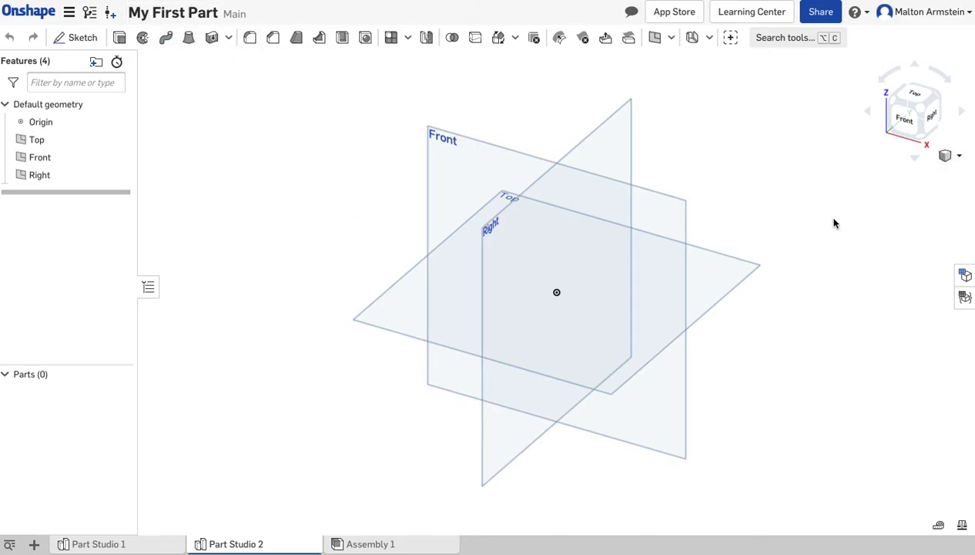
click(908, 131)
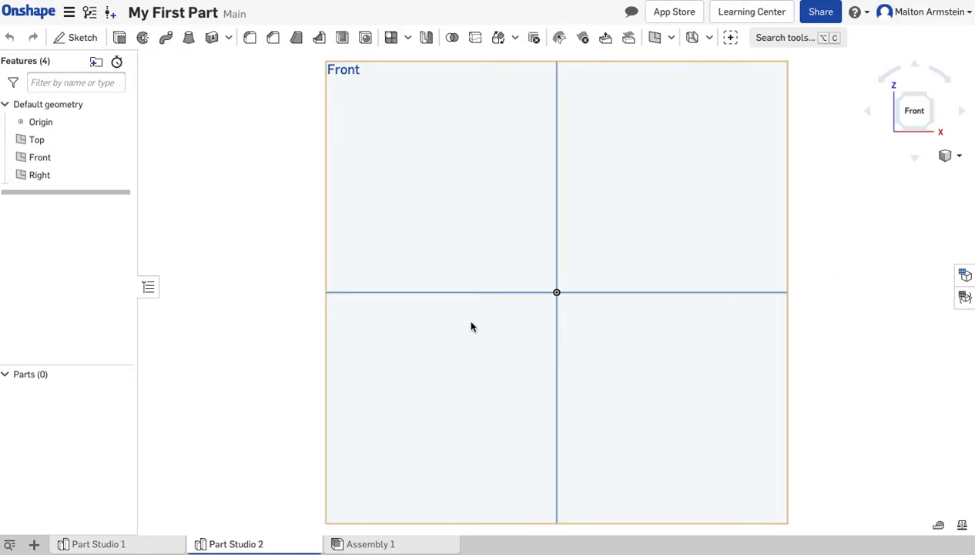
Start Sketch 1 on the Front plane and show the rectangle type options.
click(73, 39)
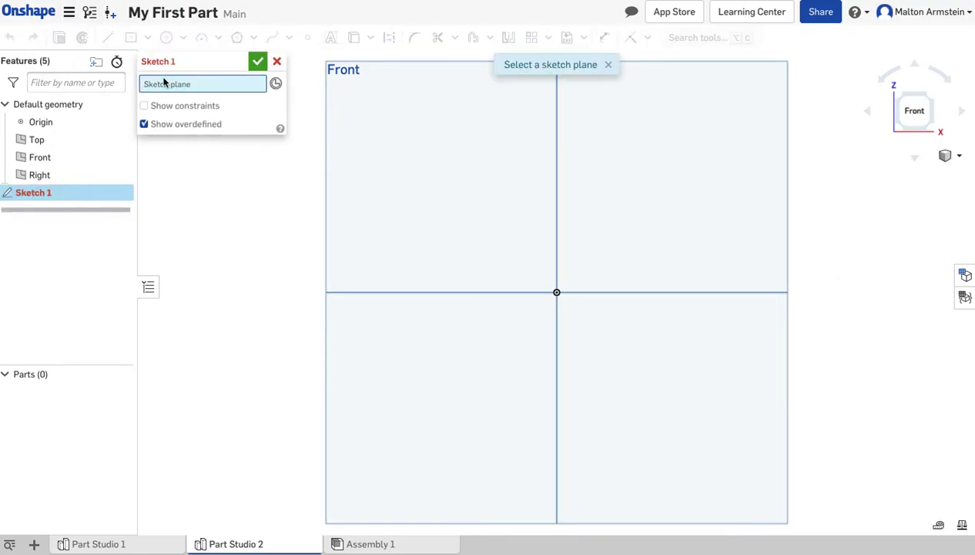
click(388, 142)
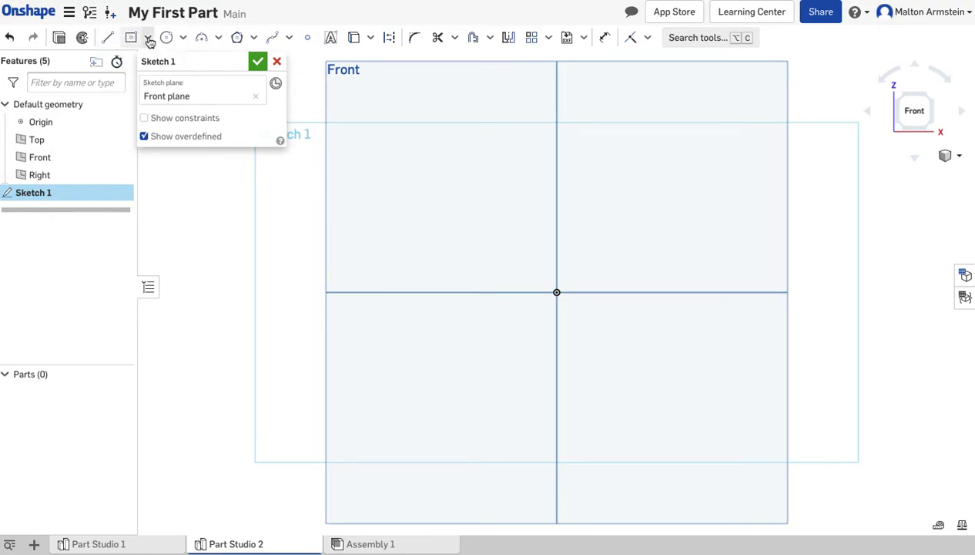
click(149, 38)
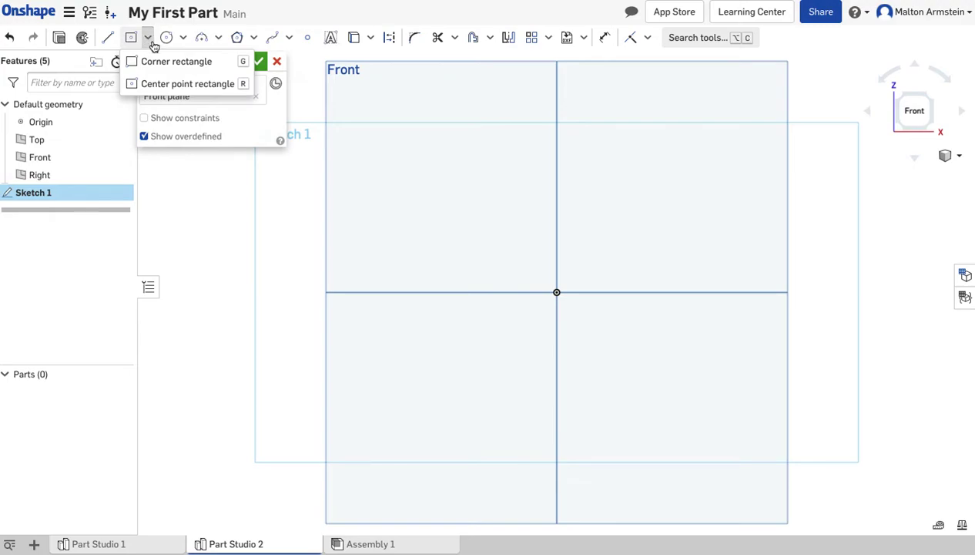
Draw a center-point rectangle on the origin, 1.756 wide by 2.903 tall.
click(166, 84)
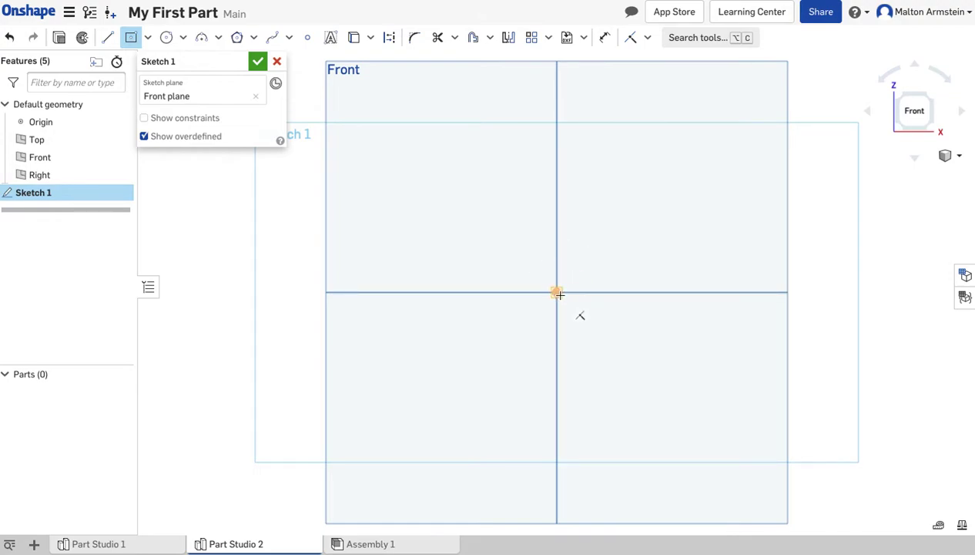
click(557, 293)
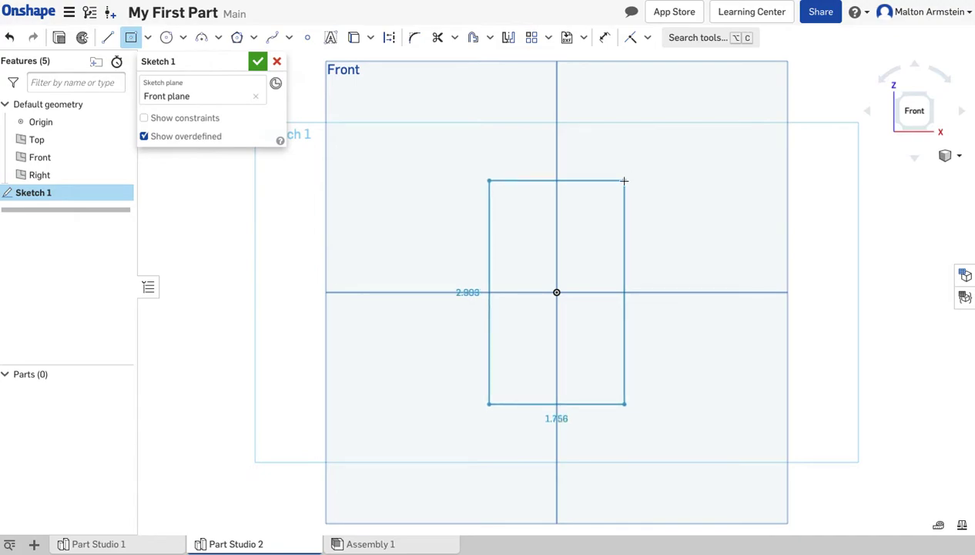
click(624, 180)
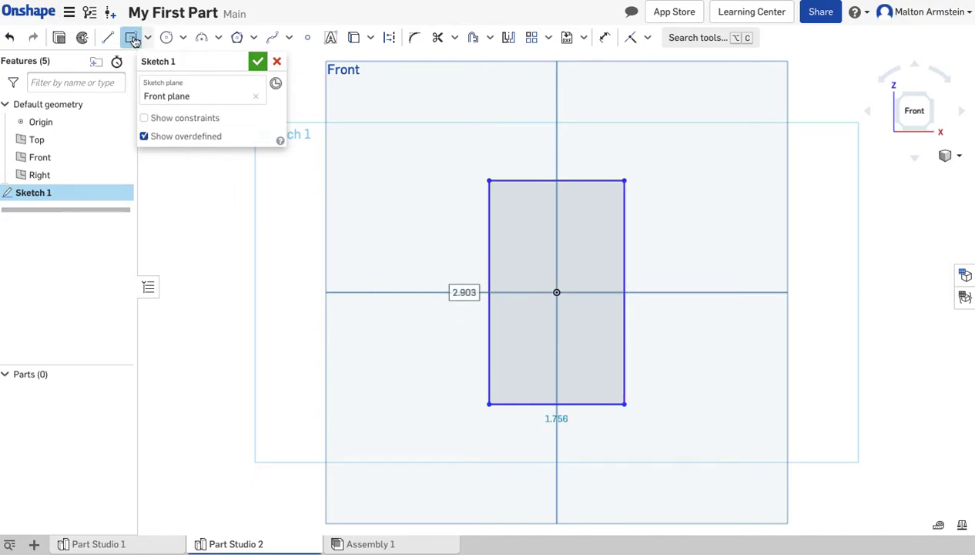
click(184, 37)
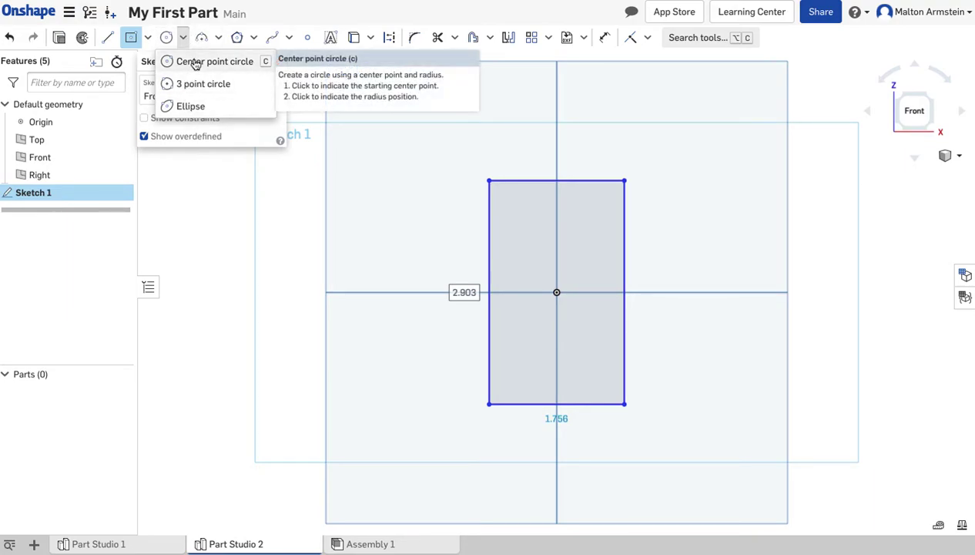
Draw a Ø1.756 circle at the rectangle's top-edge midpoint and a concentric Ø0.944 hole circle.
click(235, 62)
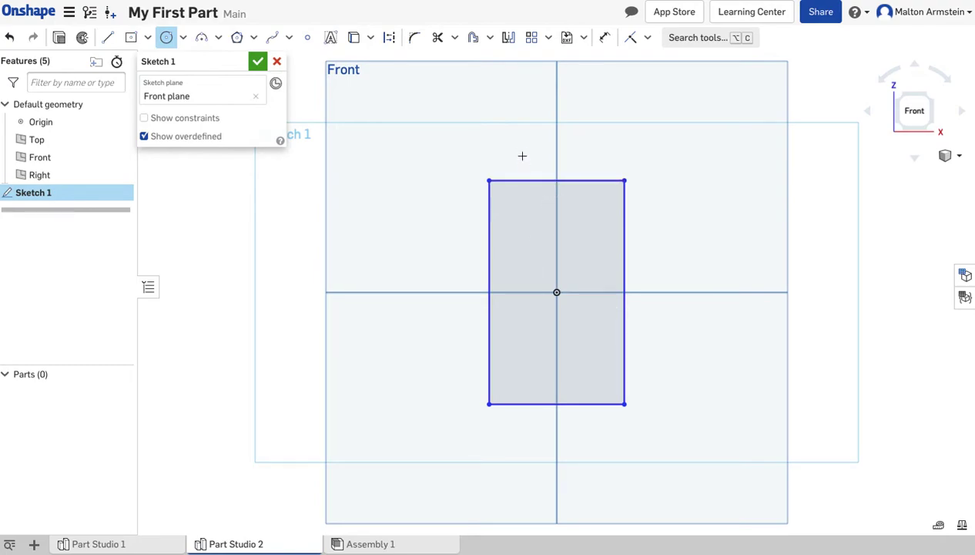
click(557, 180)
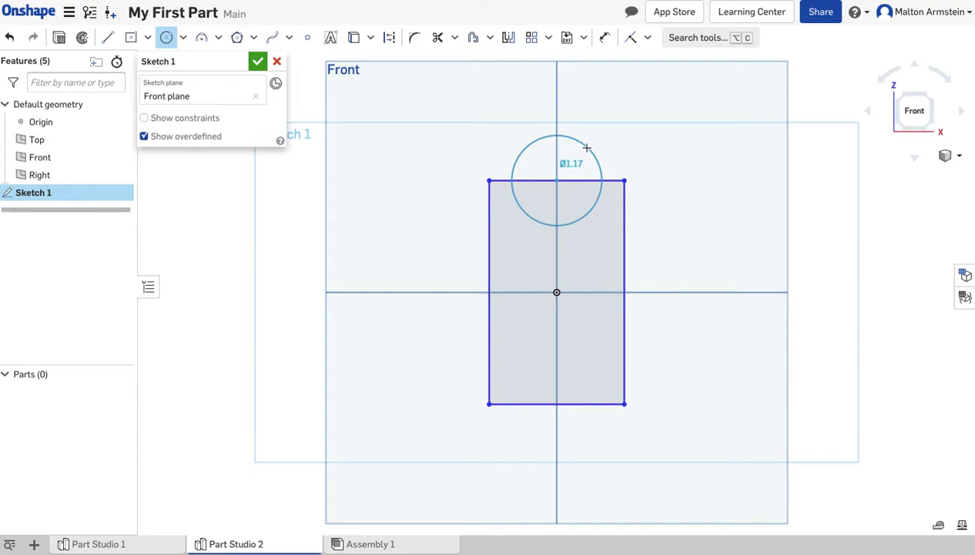
click(624, 180)
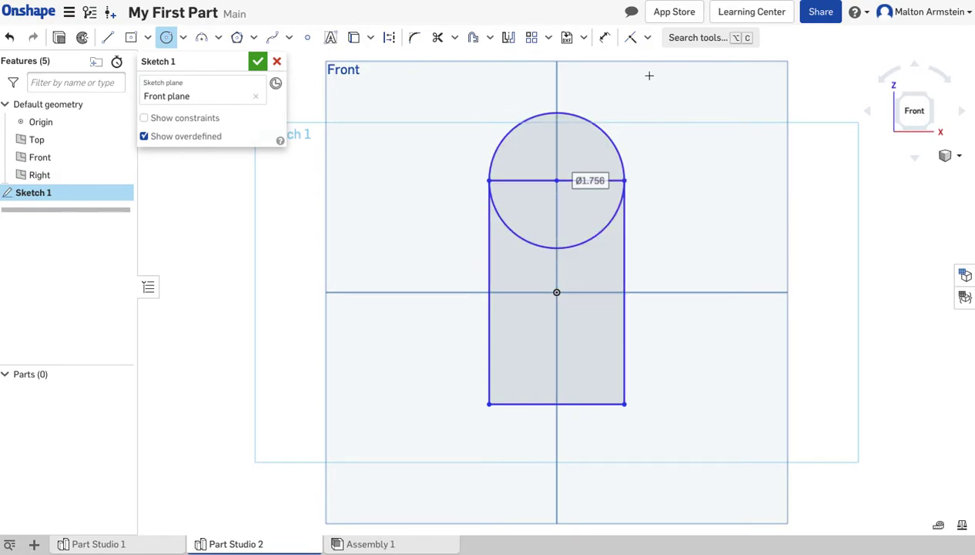
click(557, 180)
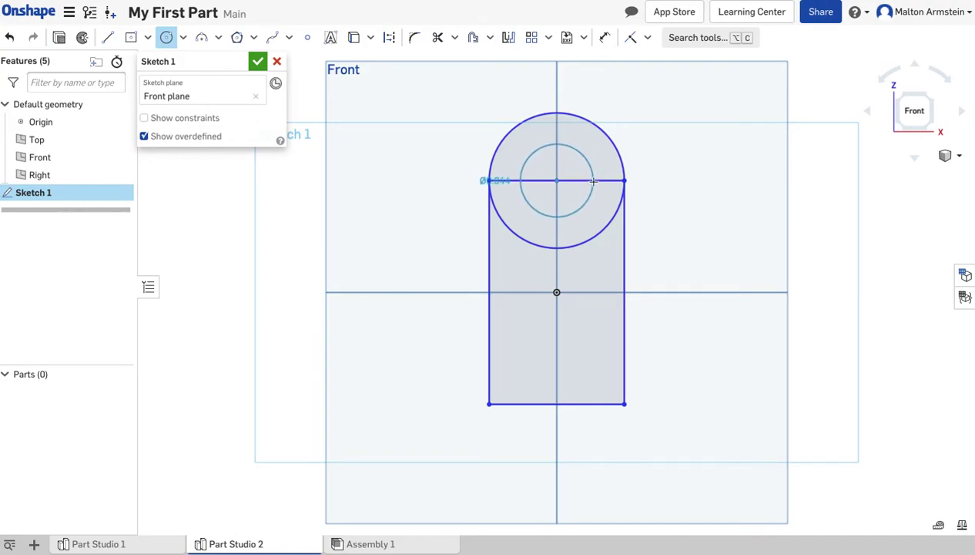
click(593, 181)
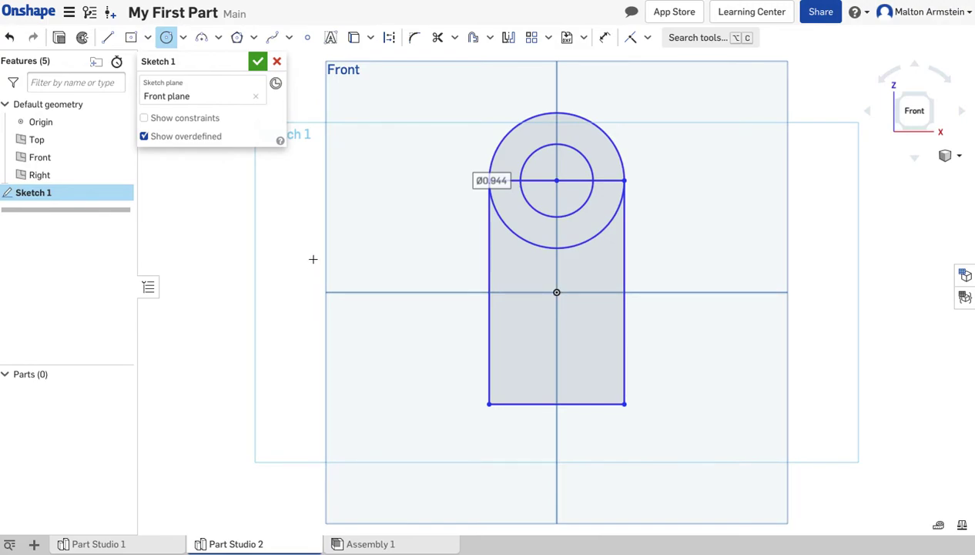
click(439, 39)
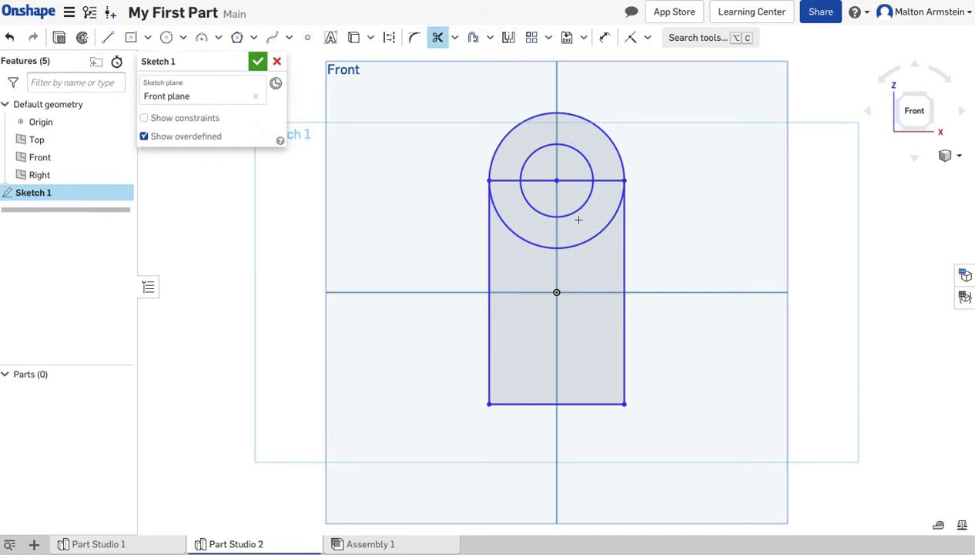
Trim the top-edge stubs, the line inside the hole, and the outer circle's lower half.
click(503, 181)
click(616, 181)
click(588, 243)
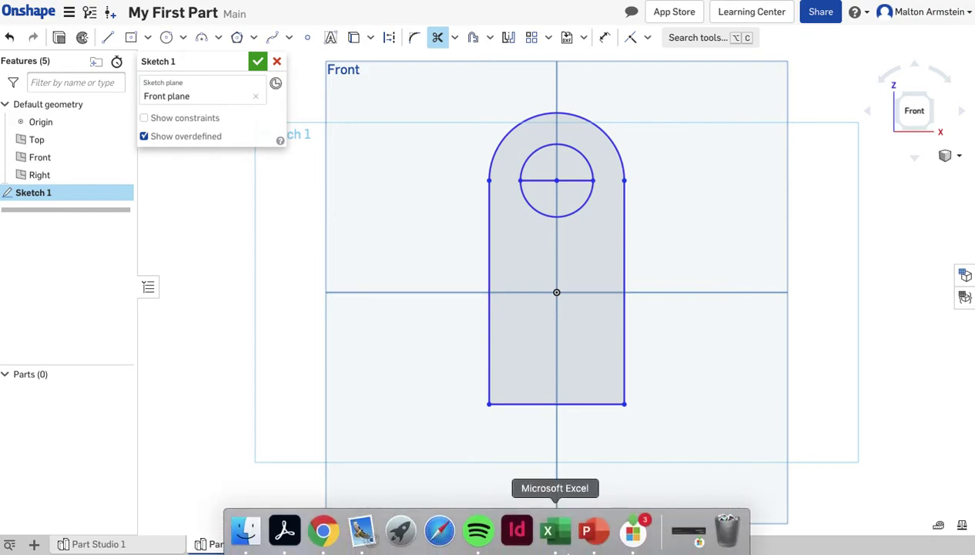
click(543, 180)
click(571, 180)
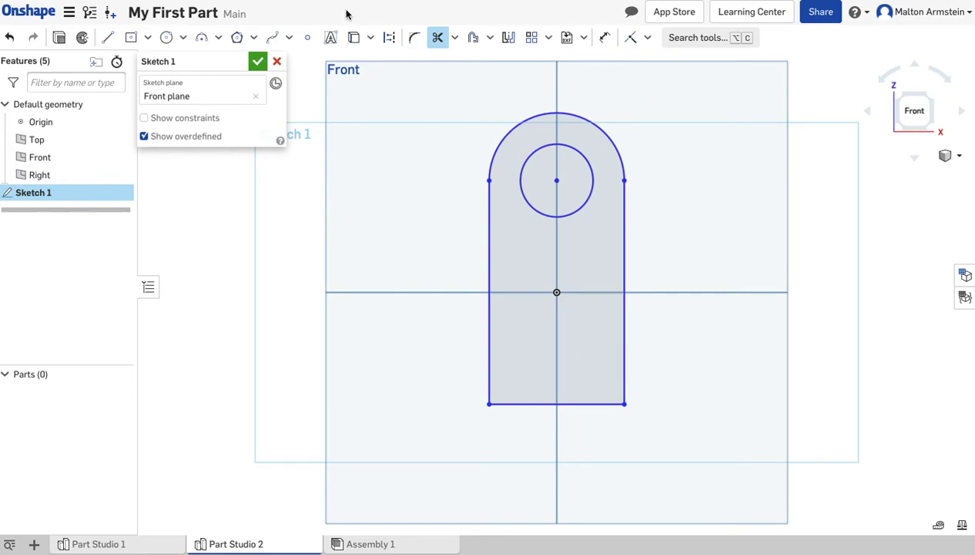
click(258, 65)
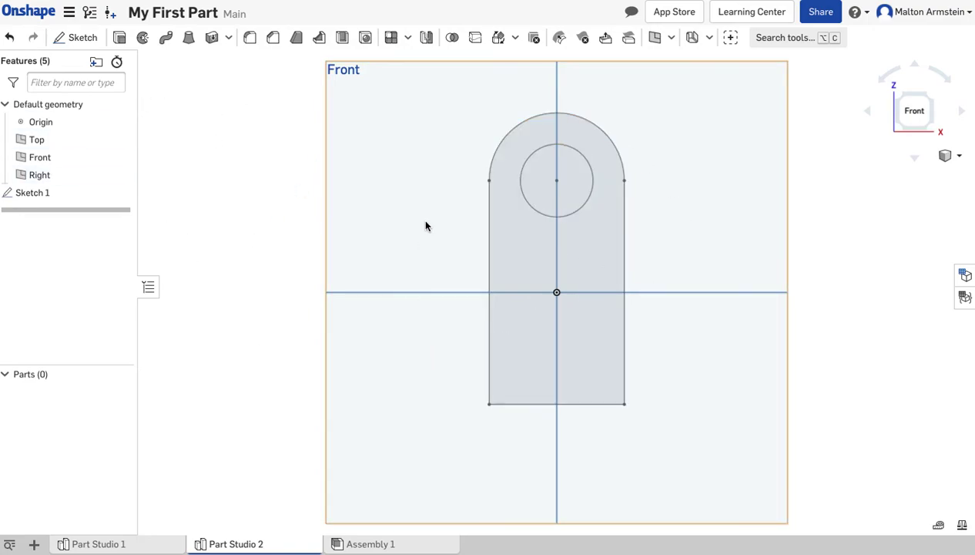
Close Sketch 1 and orbit to view the round-topped tab profile in 3D.
click(624, 223)
click(296, 327)
mouse_move(709, 290)
right_down()
mouse_move(632, 299)
mouse_move(684, 285)
mouse_move(658, 263)
mouse_move(670, 329)
mouse_move(733, 266)
mouse_move(678, 301)
right_up()
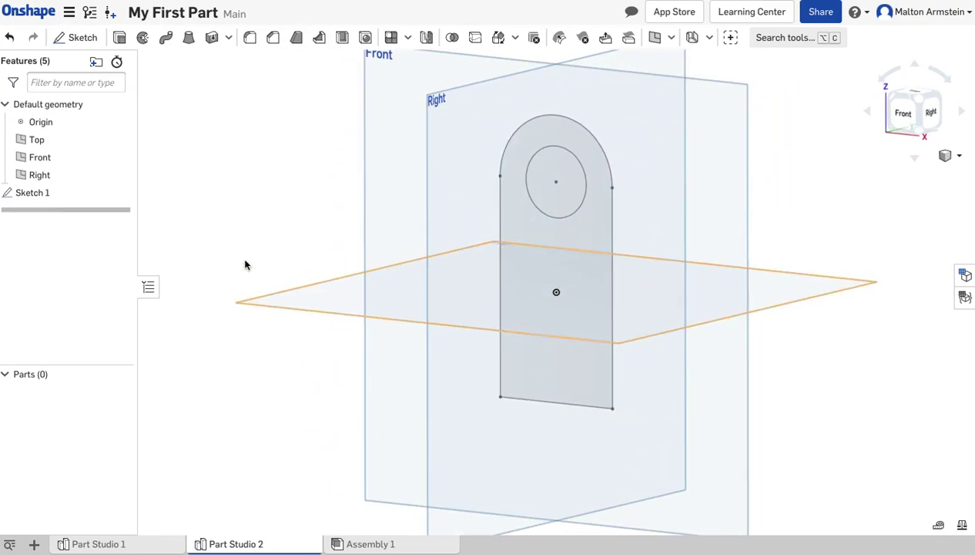
Extrude the tab region, not the hole circle, Blind 1 in into Part 1.
click(120, 38)
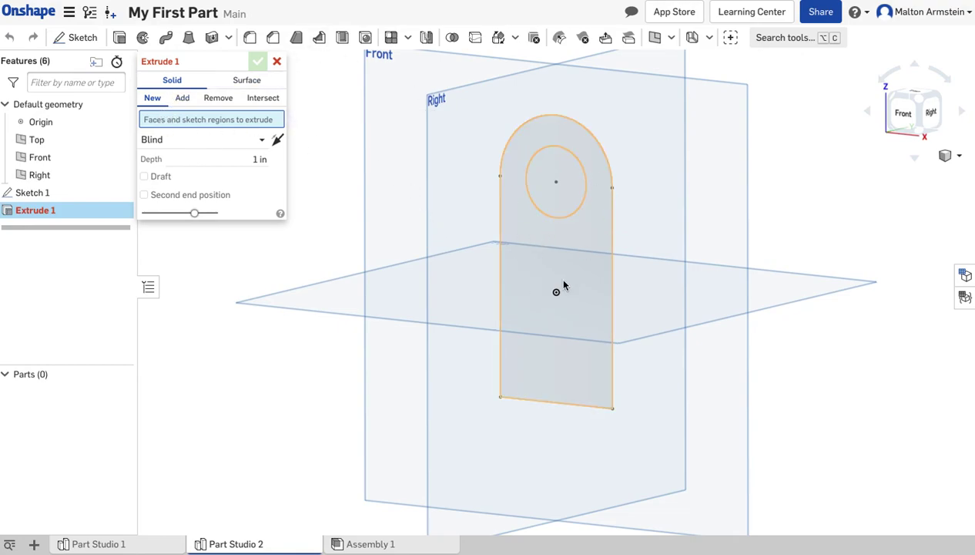
click(570, 183)
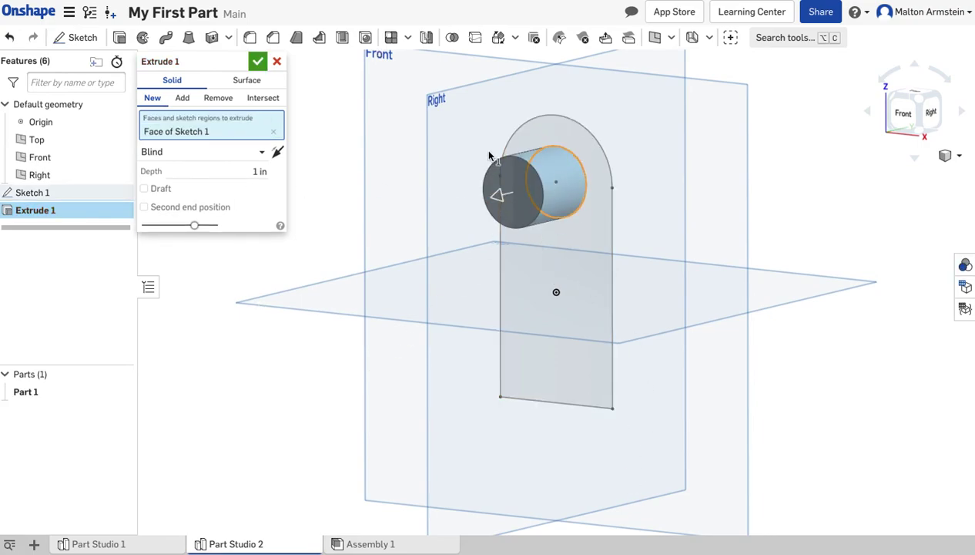
click(274, 134)
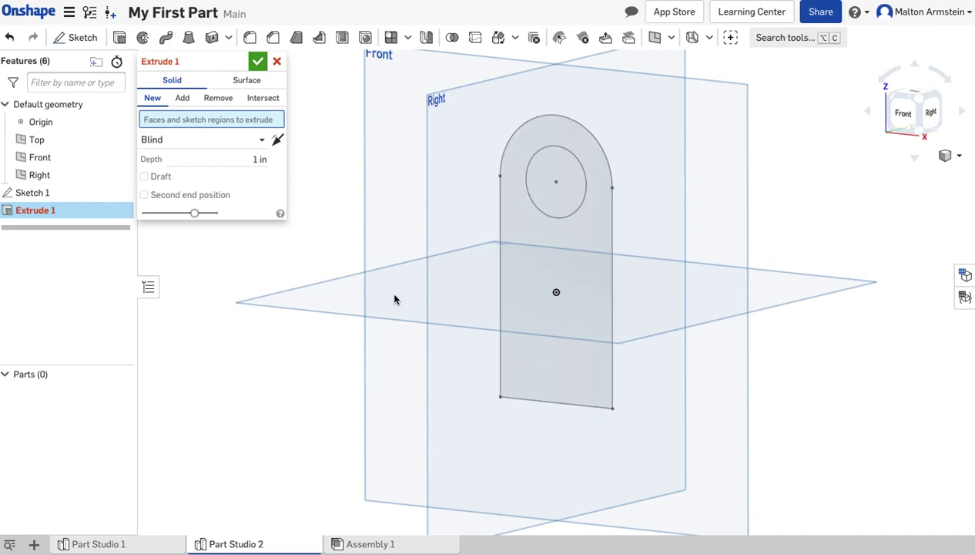
click(571, 268)
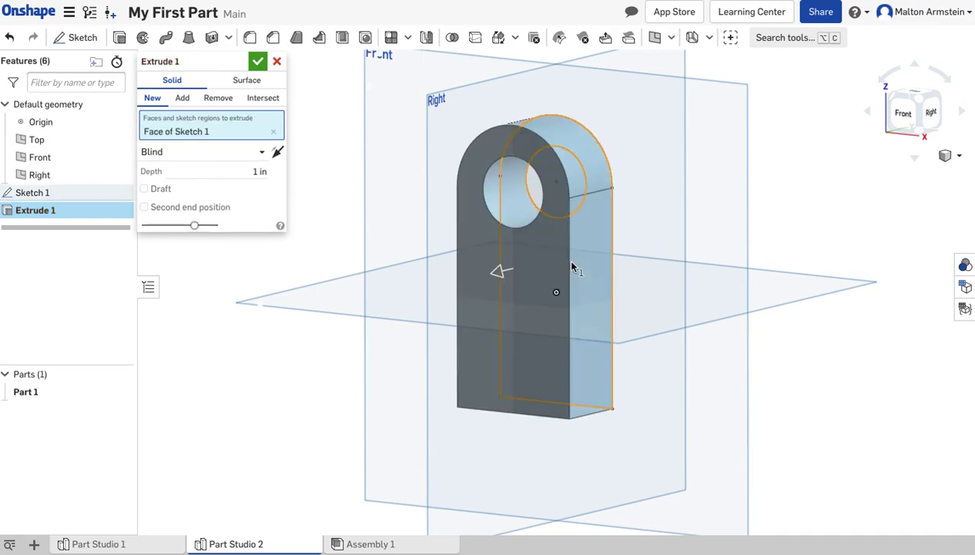
right_drag(533, 281, 471, 182)
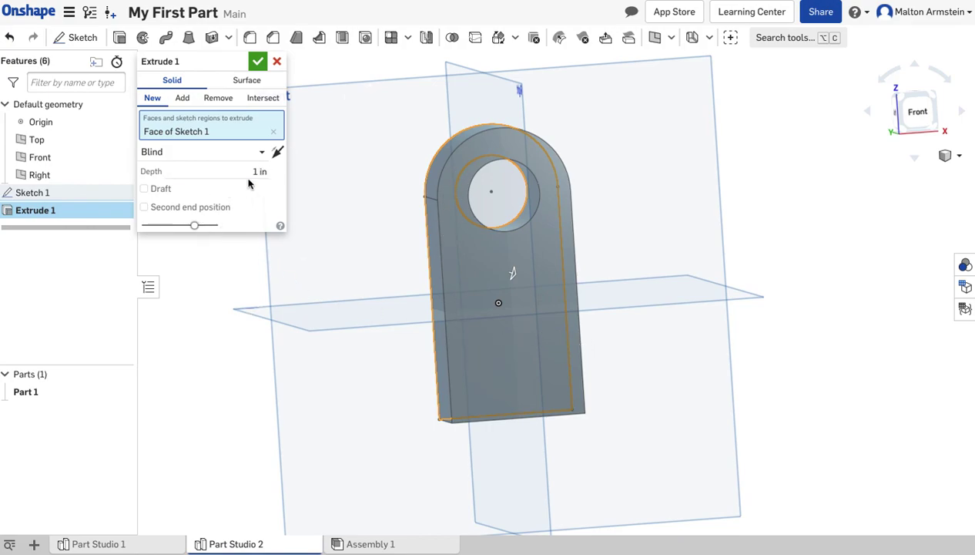
click(257, 61)
right_drag(649, 359, 612, 379)
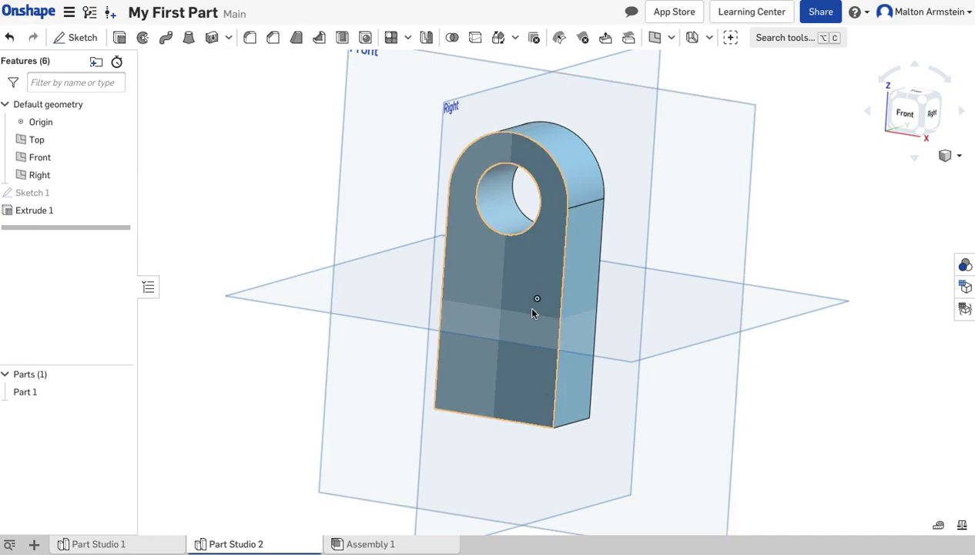